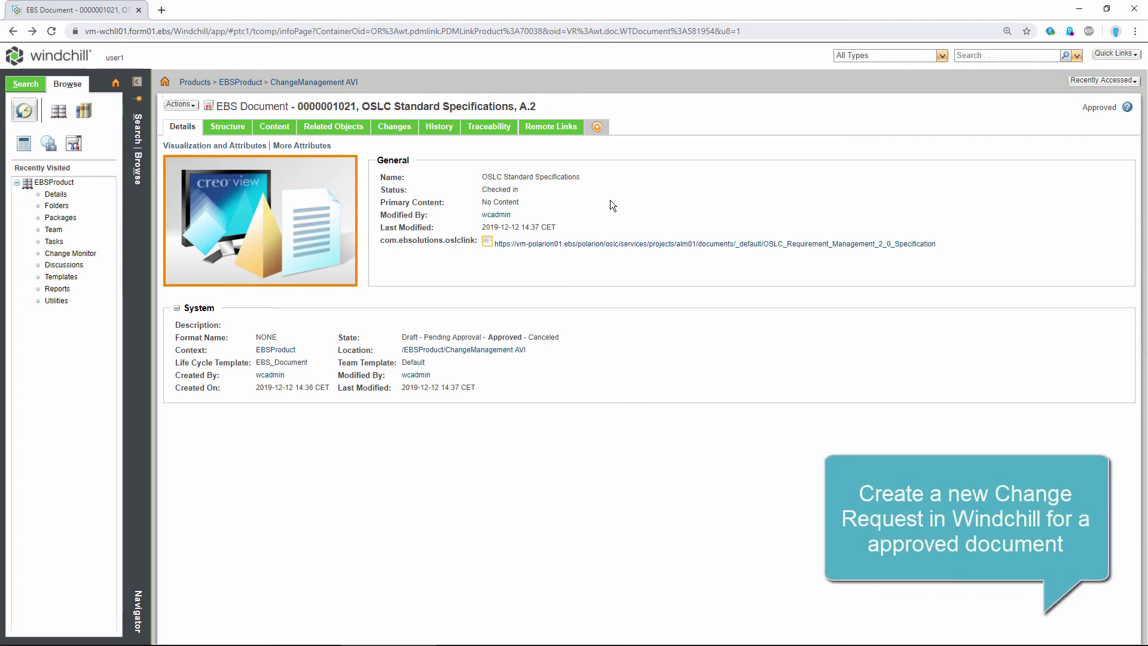
# Step: Create and submit a ChangeRequestEBS change request named 'Review implications of Standard OSLC RM 3.0' for the document
pyautogui.click(180, 104)
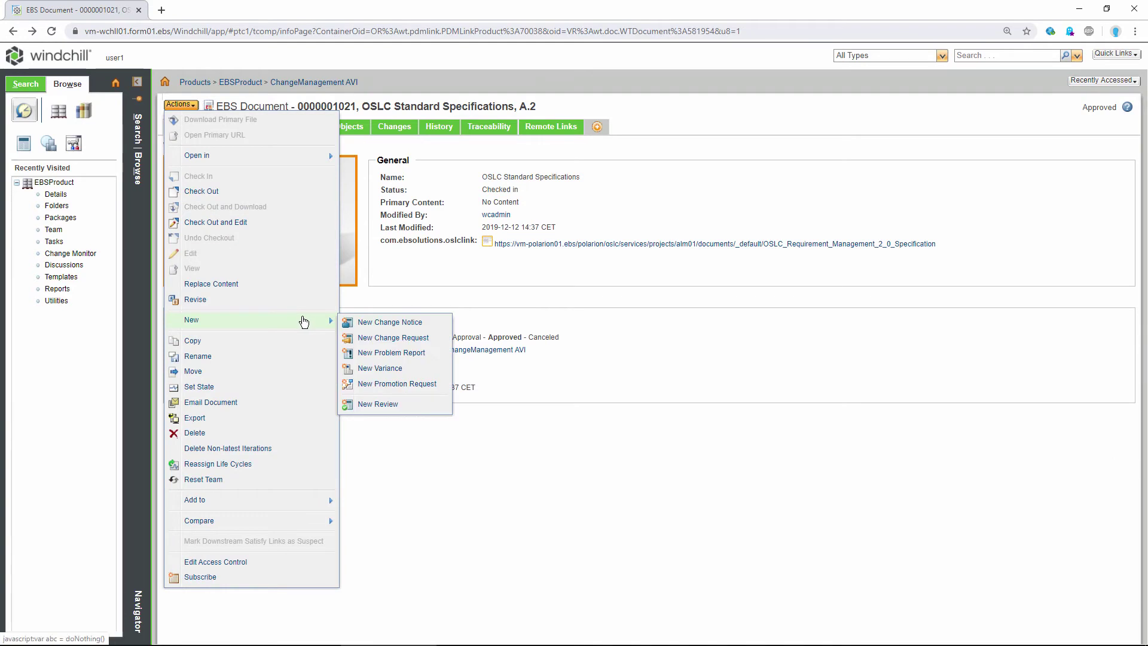
pyautogui.click(424, 337)
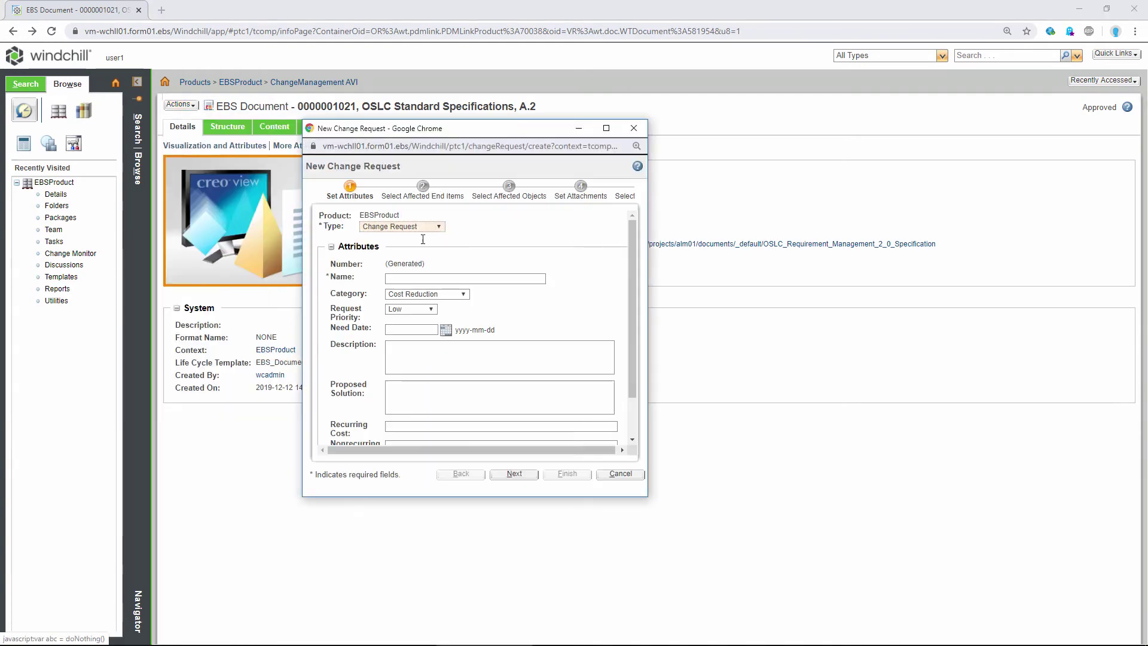
pyautogui.click(424, 227)
pyautogui.click(423, 247)
pyautogui.write('Review implications of Standard OSLC RM 3.0')
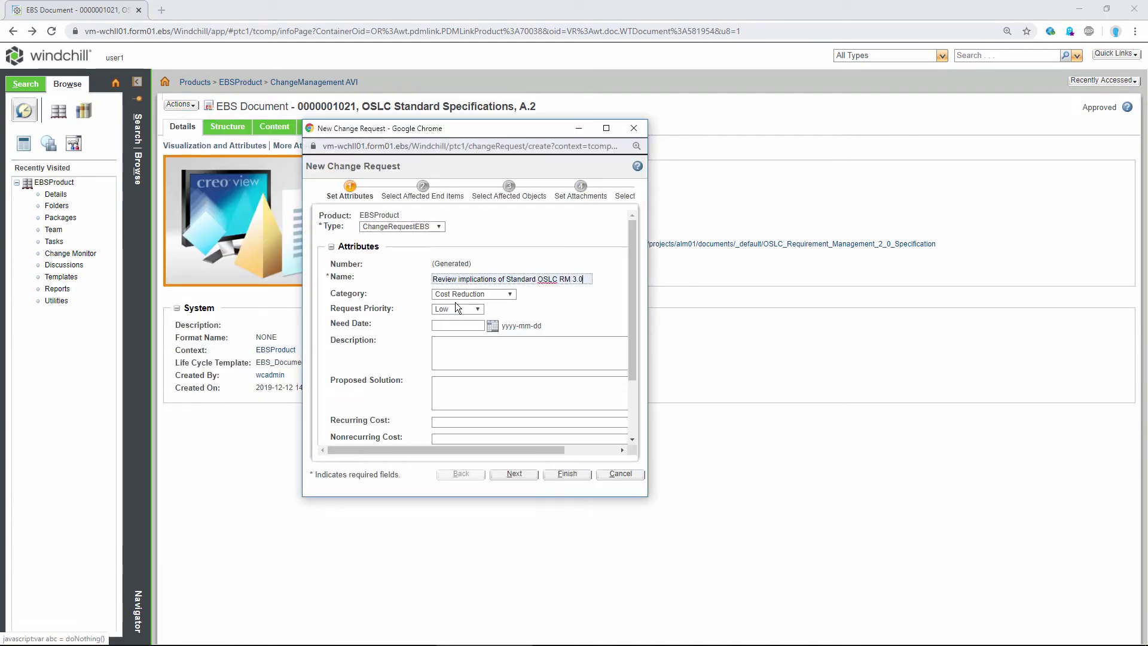
pyautogui.moveTo(647, 495); pyautogui.dragTo(705, 573)
pyautogui.write('Review implications of Standard OSLC RM 3.0')
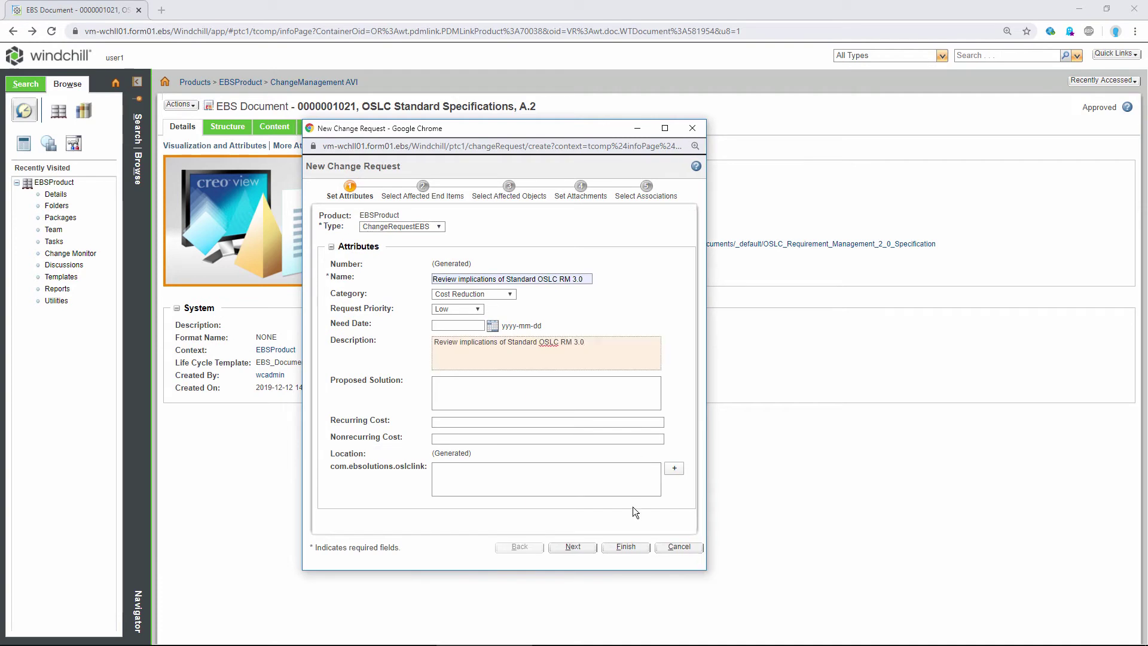
pyautogui.click(633, 546)
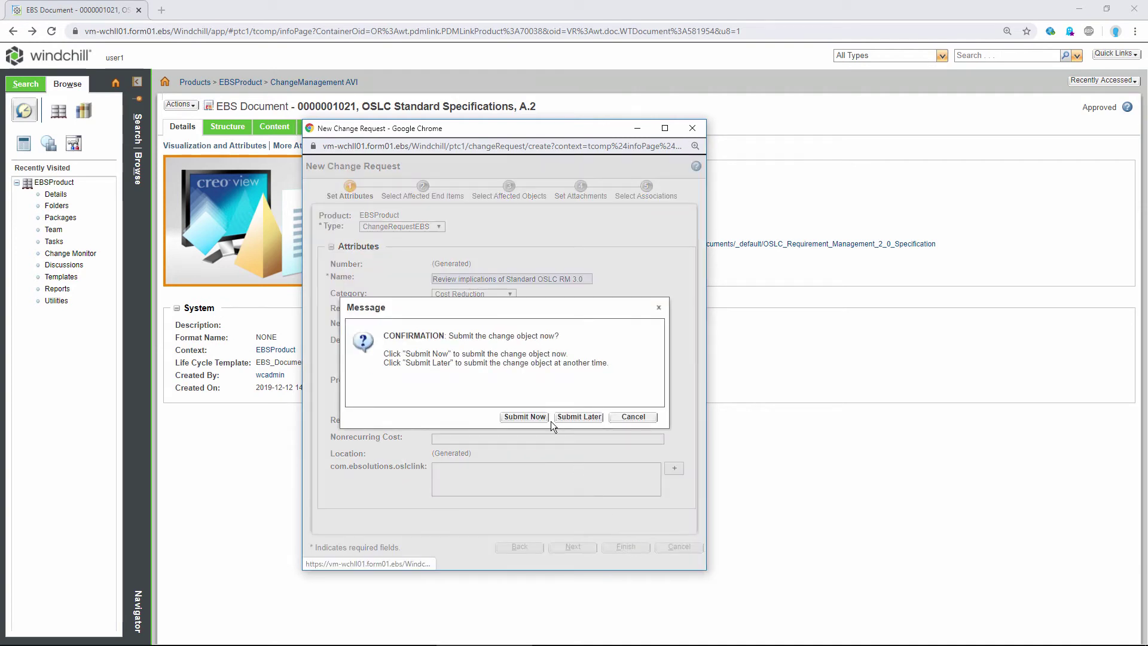
pyautogui.click(526, 413)
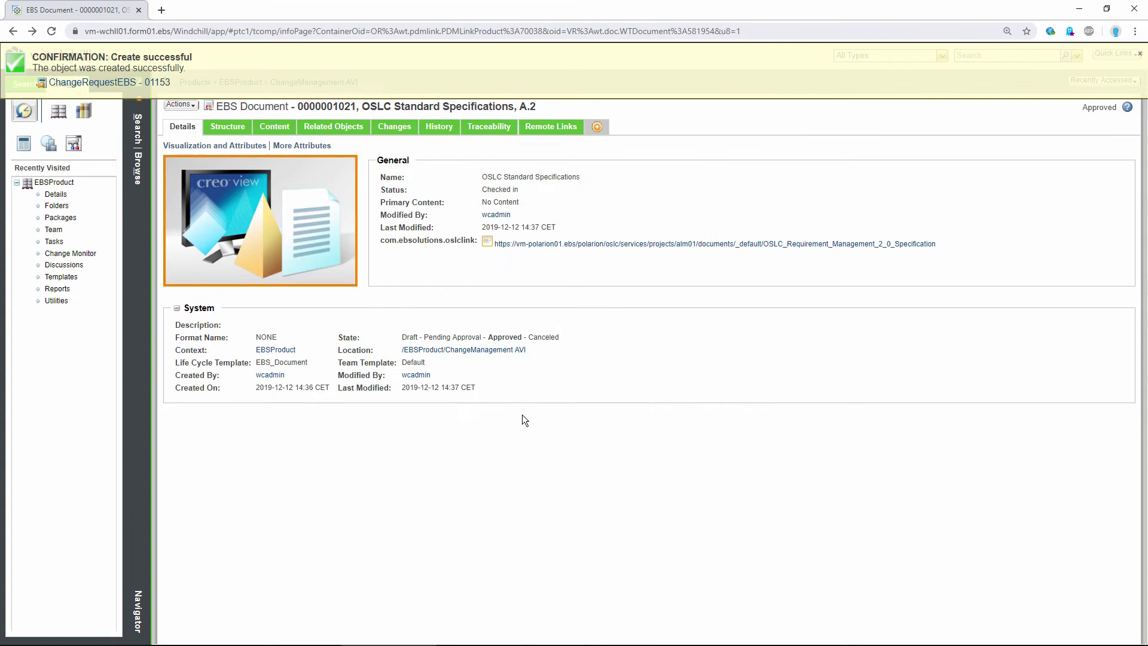
# Step: Open change request 01153 from the document's Changes tab and show its workflow Process tab
pyautogui.click(395, 126)
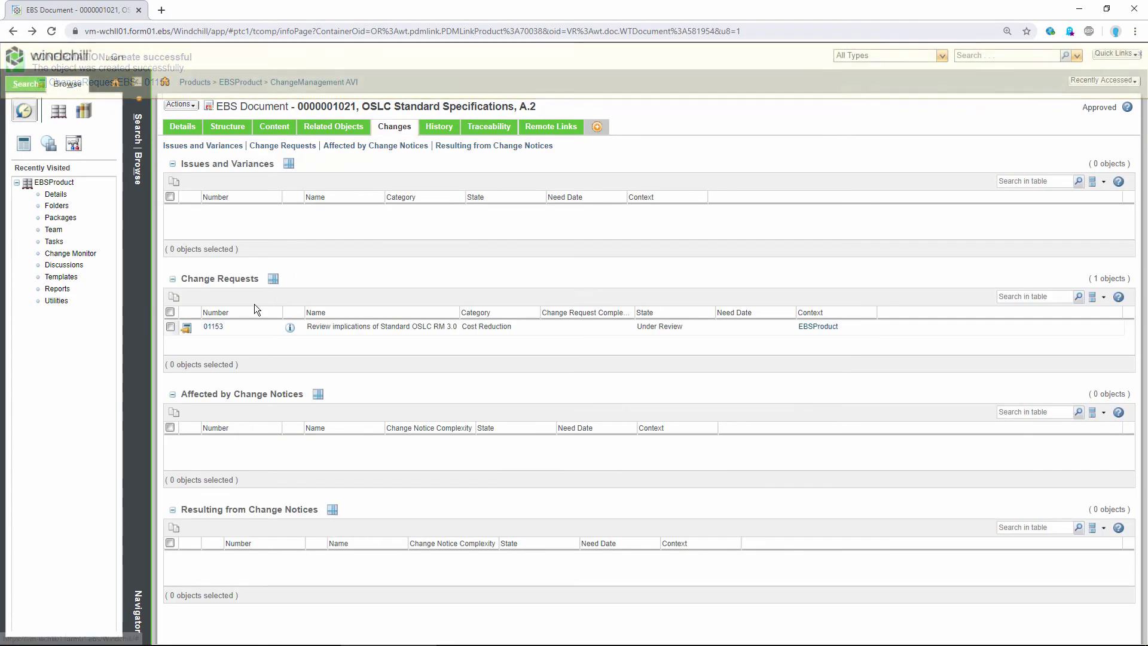
pyautogui.click(213, 327)
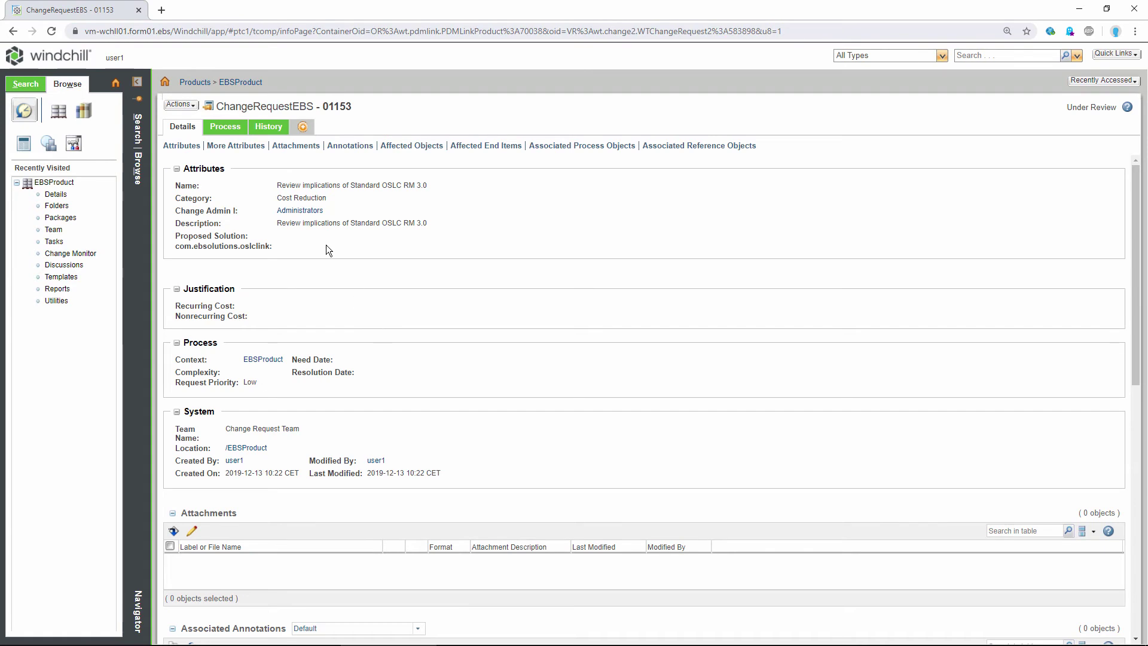
pyautogui.click(224, 133)
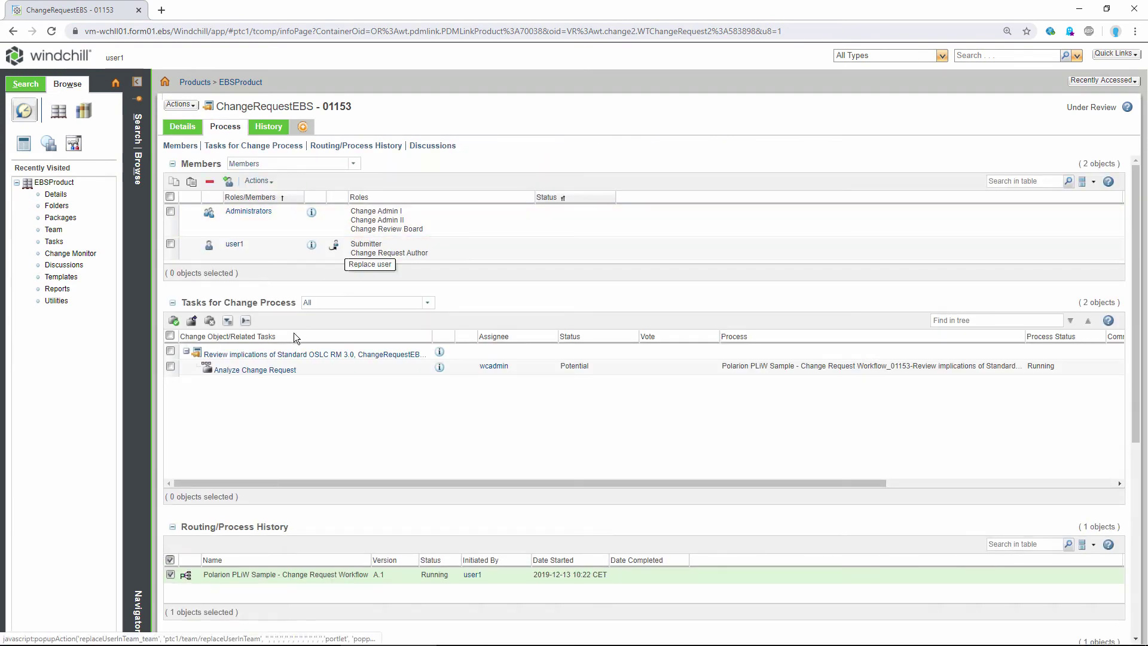
# Step: In the Analyze Change Request task, set the Task Completion routing option to Delegate to ALM
pyautogui.click(250, 370)
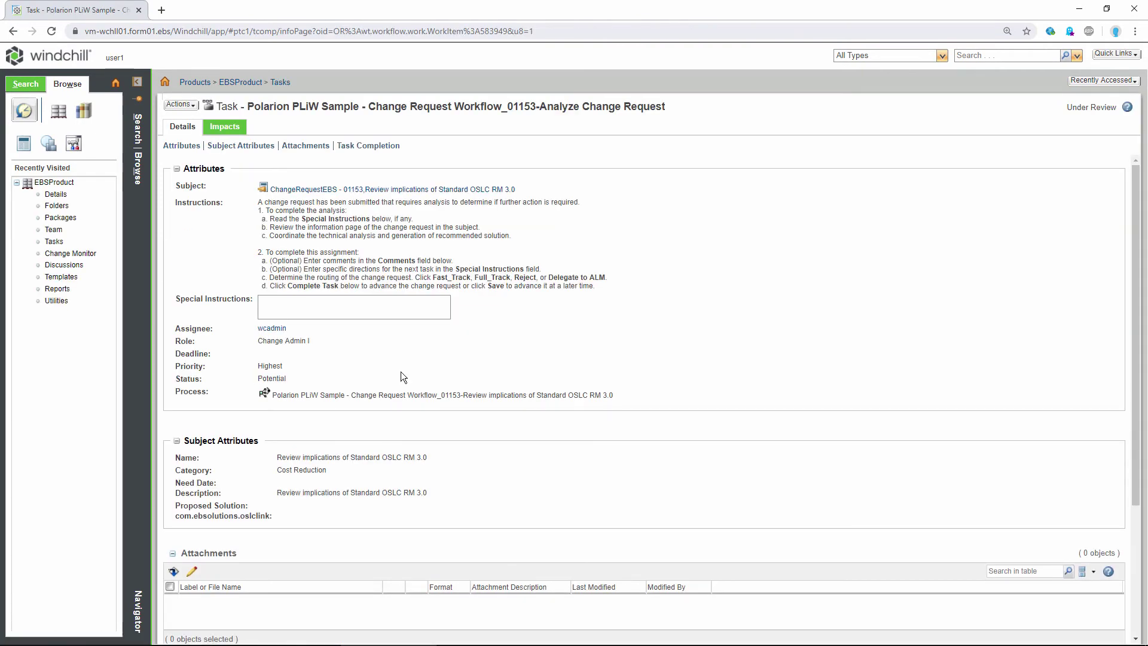
pyautogui.scroll(-3, 400, 371)
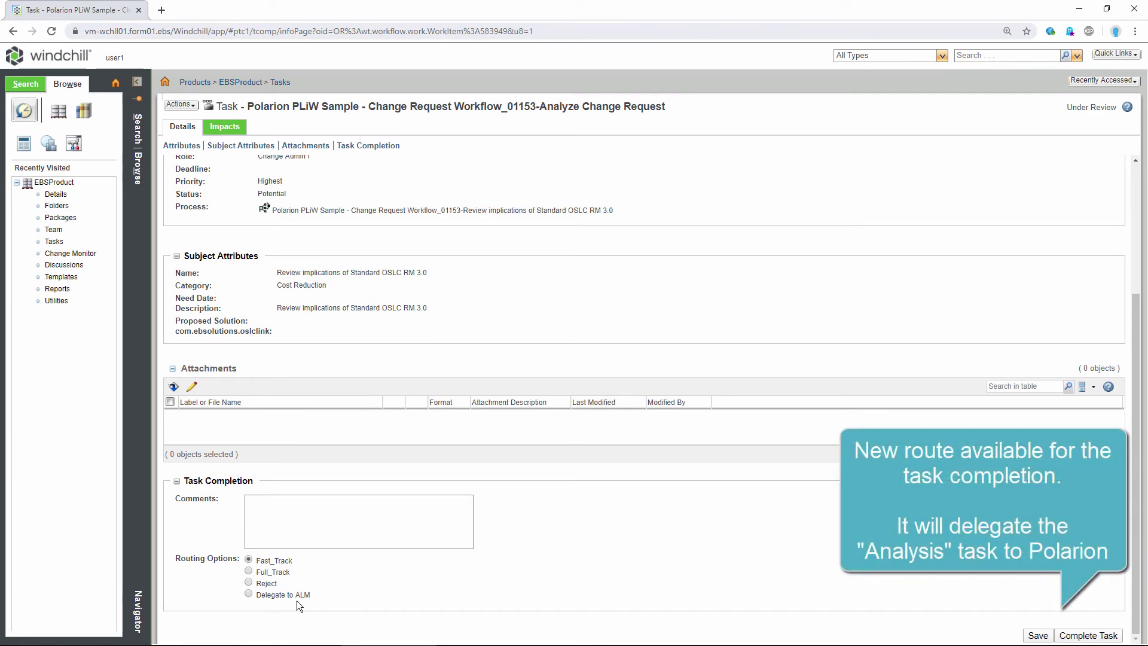
pyautogui.click(257, 596)
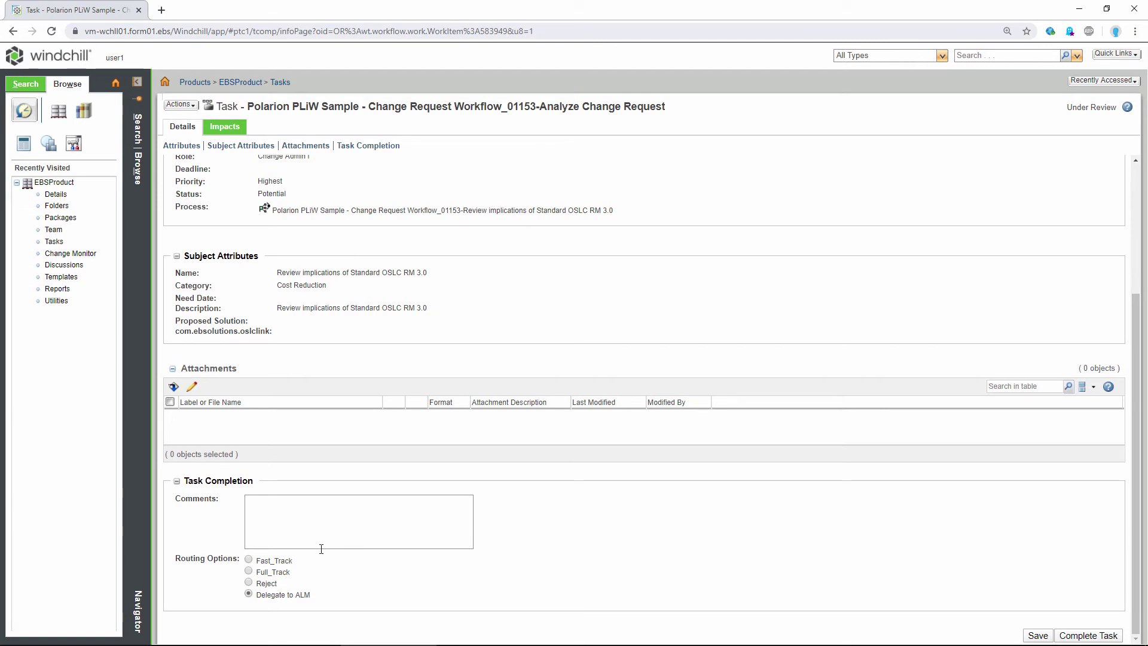
# Step: Select POLARION M5520 -> alm01 as the task's OSLC service provider and apply it
pyautogui.click(180, 104)
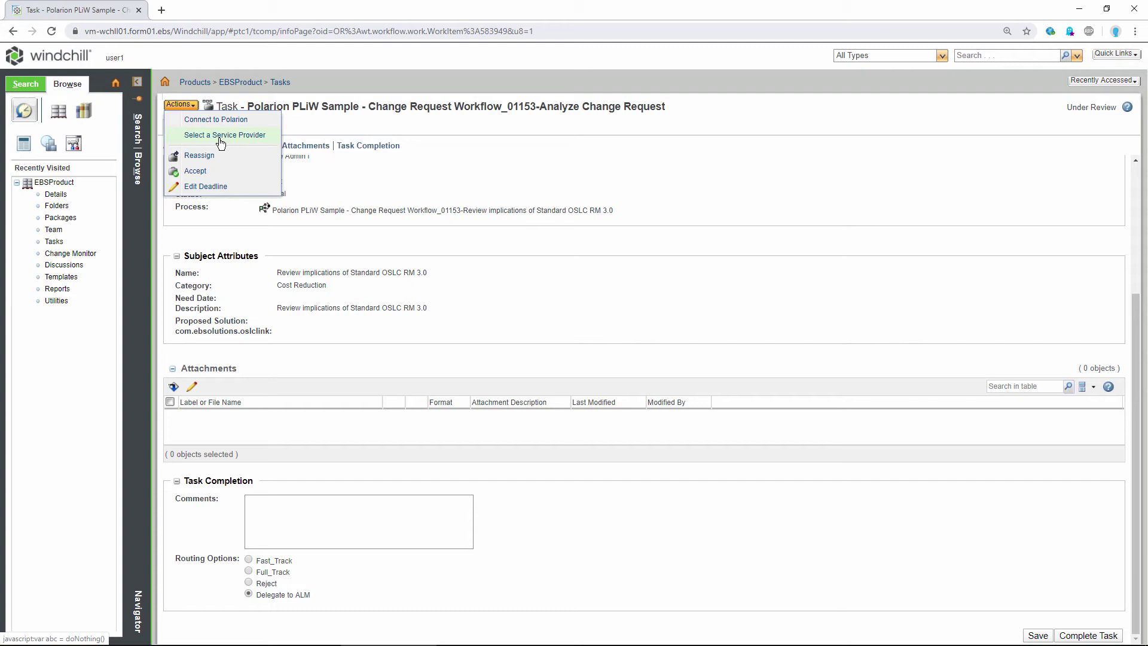
pyautogui.click(221, 138)
pyautogui.click(453, 239)
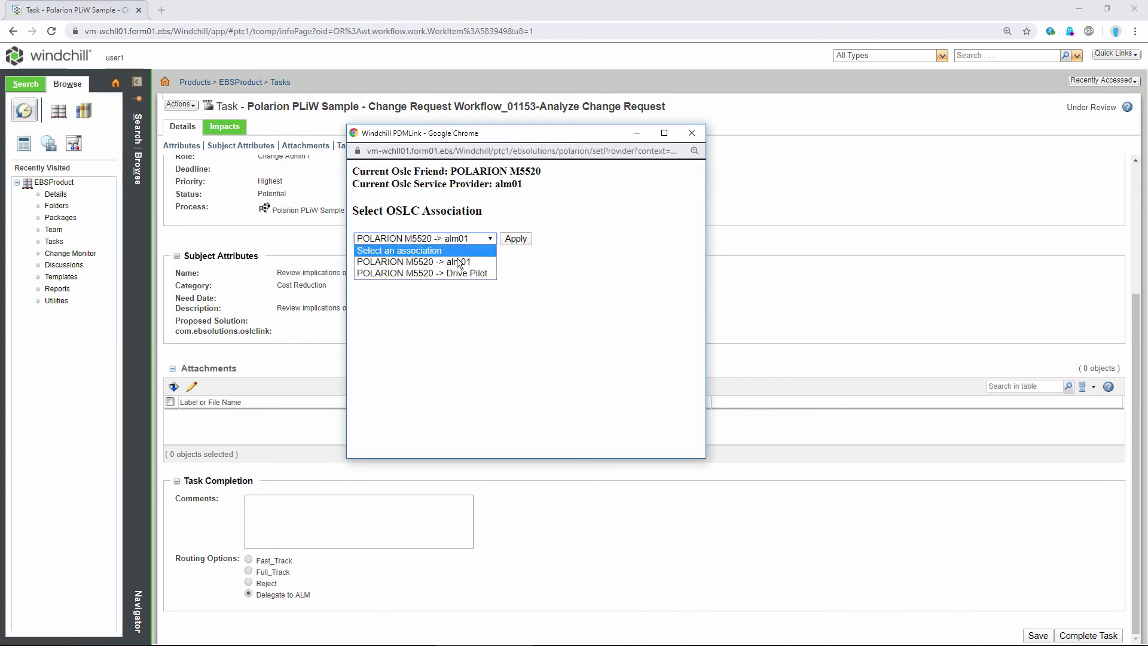
pyautogui.click(473, 262)
pyautogui.click(507, 244)
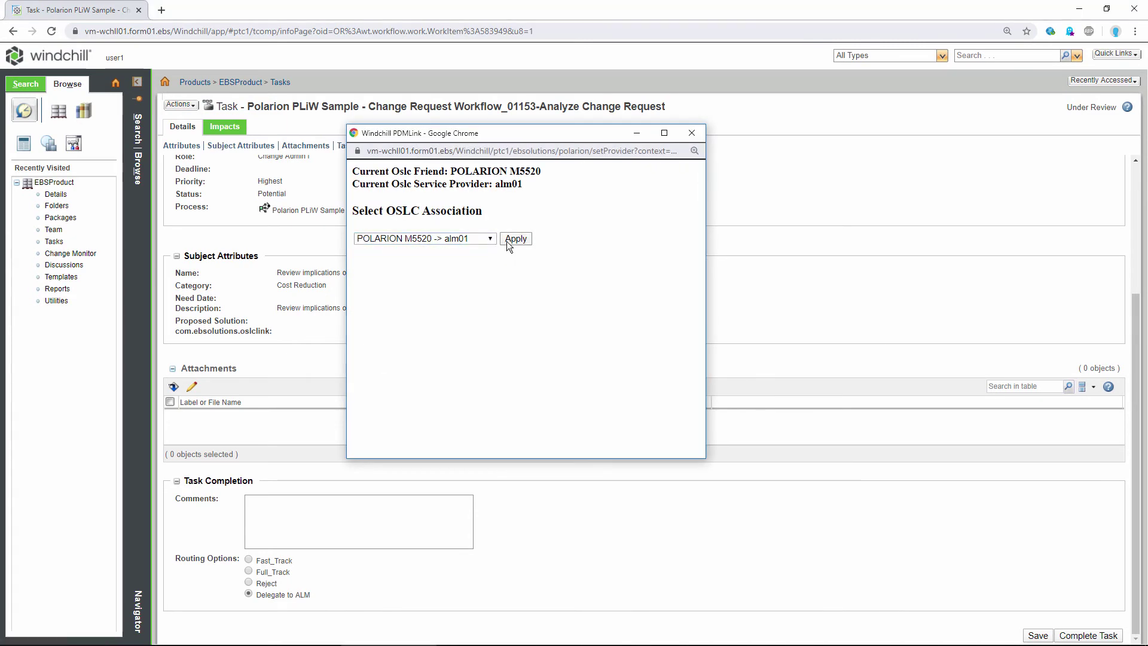
# Step: Complete the task with the comment 'Assign to polarion for analysis'
pyautogui.click(381, 500)
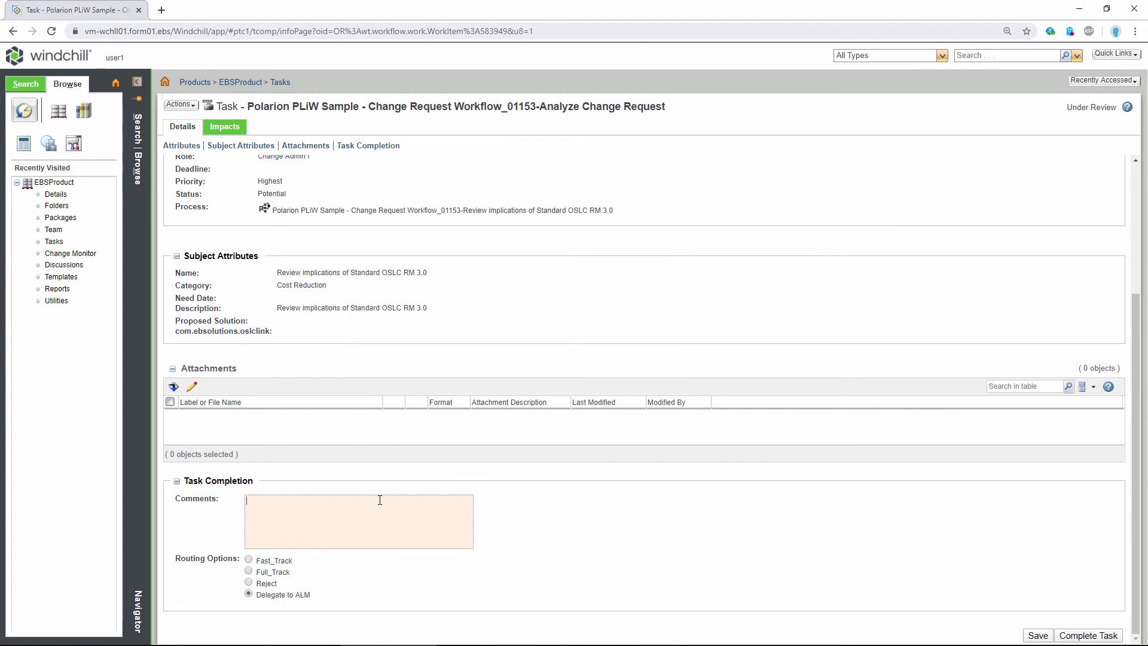
pyautogui.write('Assign to polarion for analysis')
pyautogui.click(1089, 636)
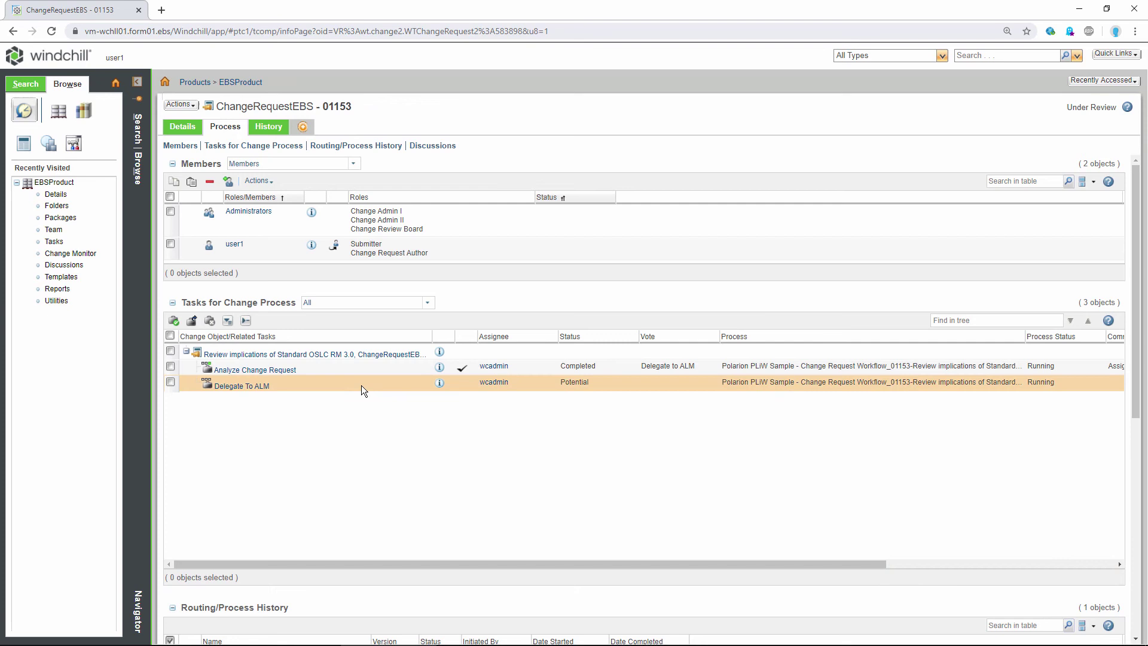
# Step: Show change request 01153's Details tab to reveal its OSLC link to Polarion task ALM-114
pyautogui.click(184, 129)
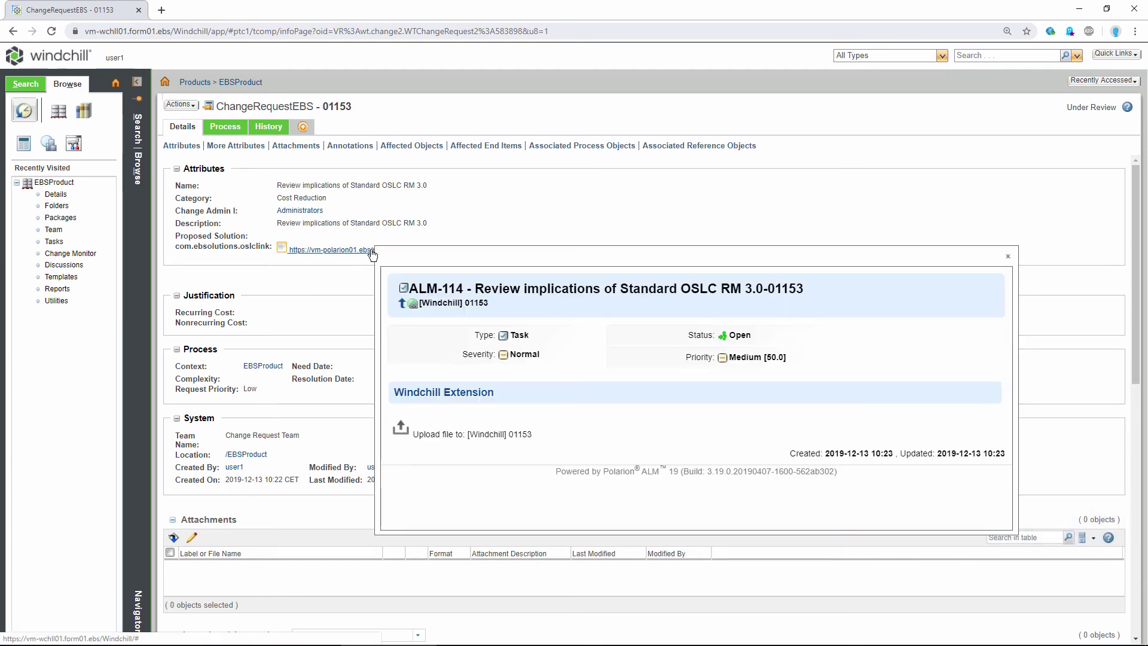
pyautogui.moveTo(330, 249)
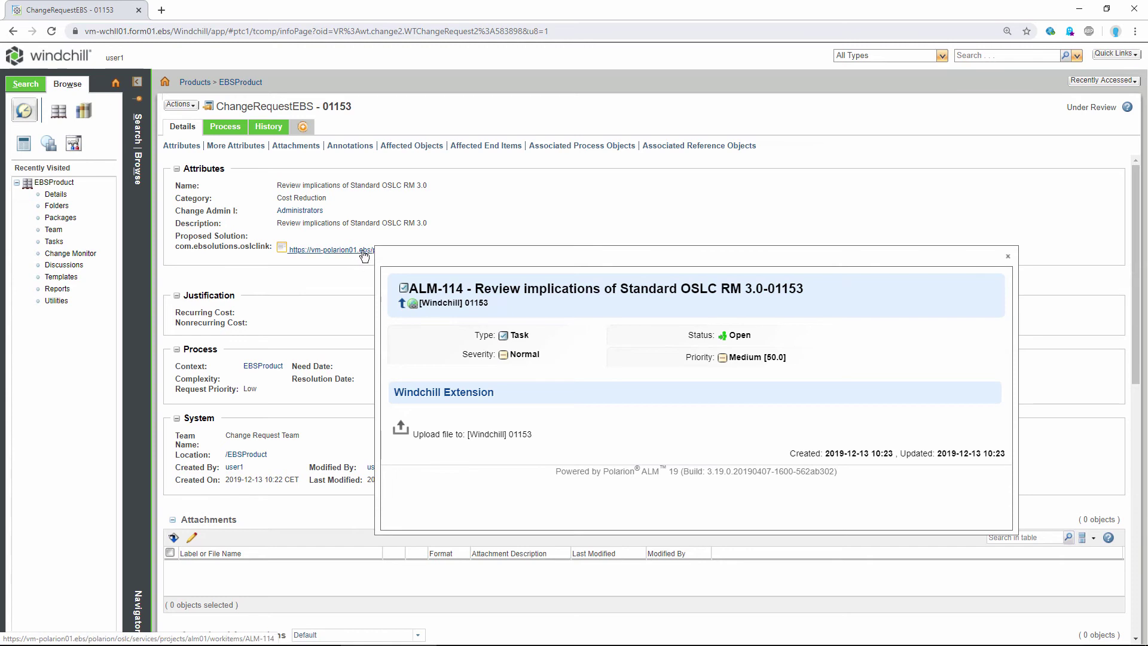
# Step: Open linked Polarion task ALM-114 and review its fields and OSLC RM description
pyautogui.click(362, 250)
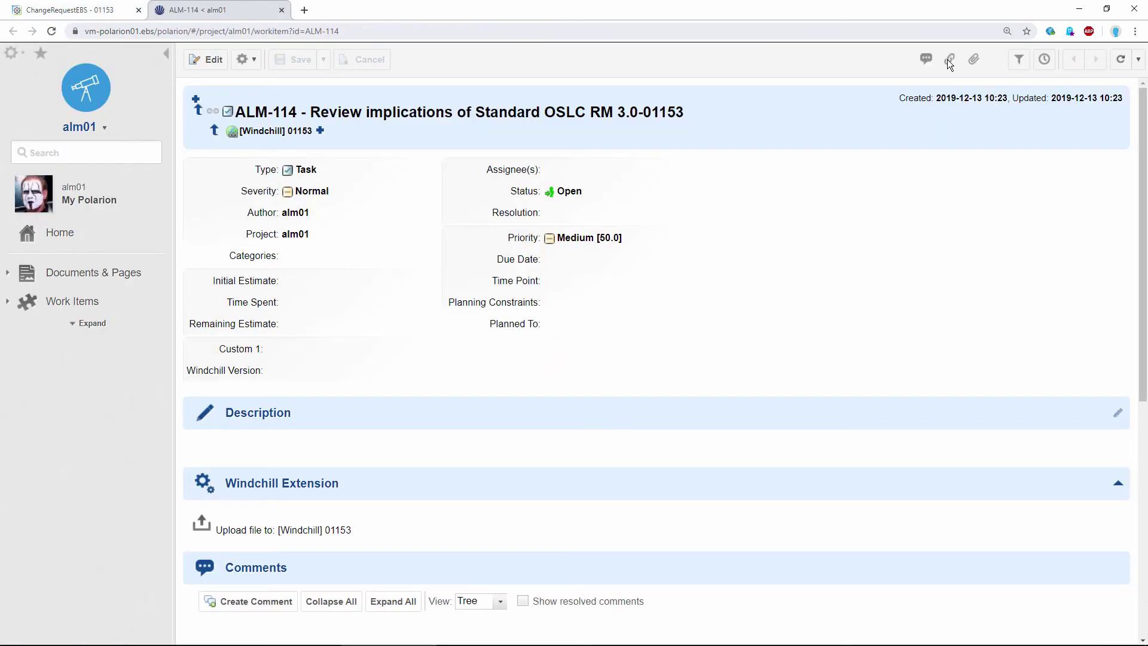
pyautogui.scroll(-7, 878, 274)
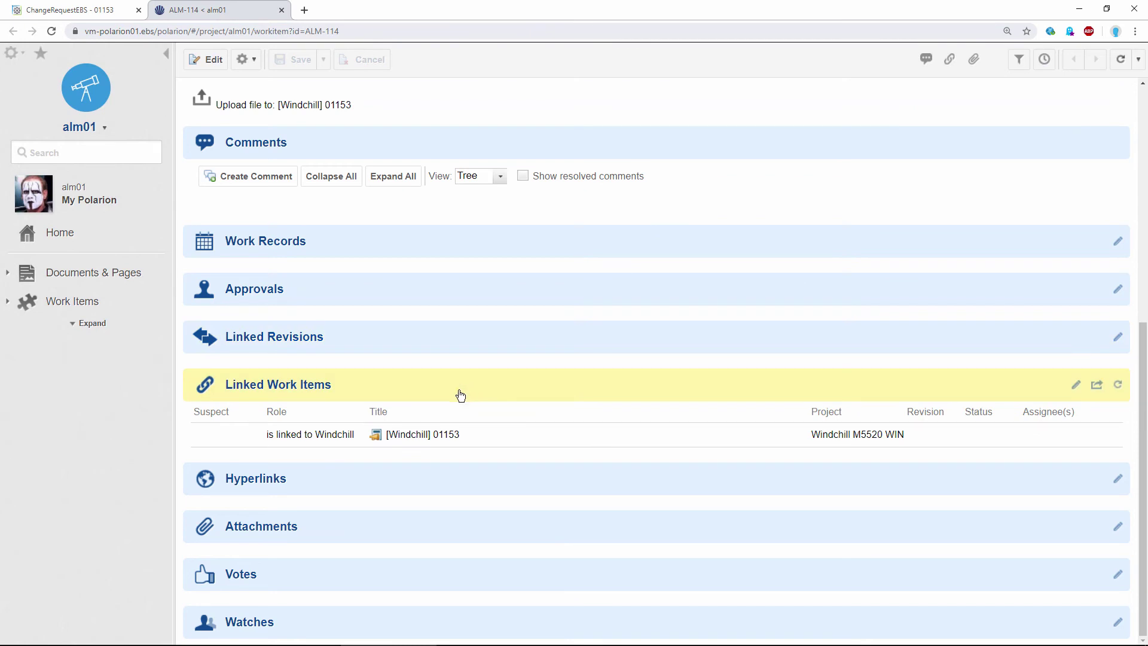
pyautogui.moveTo(421, 434)
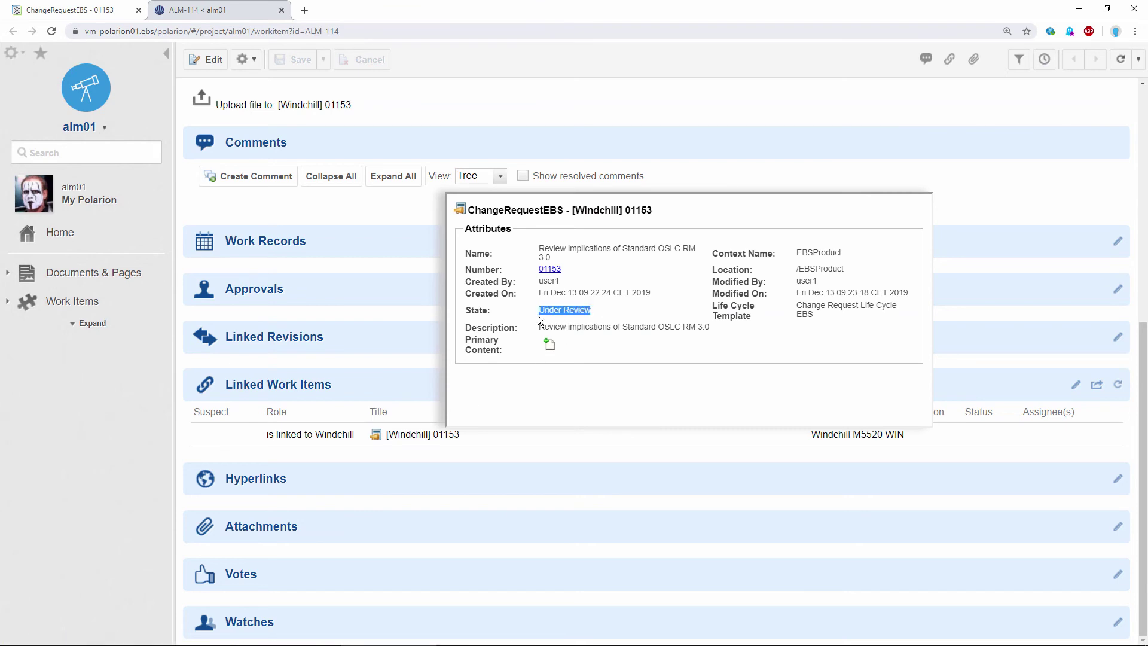
pyautogui.scroll(5, 645, 175)
pyautogui.scroll(2, 646, 181)
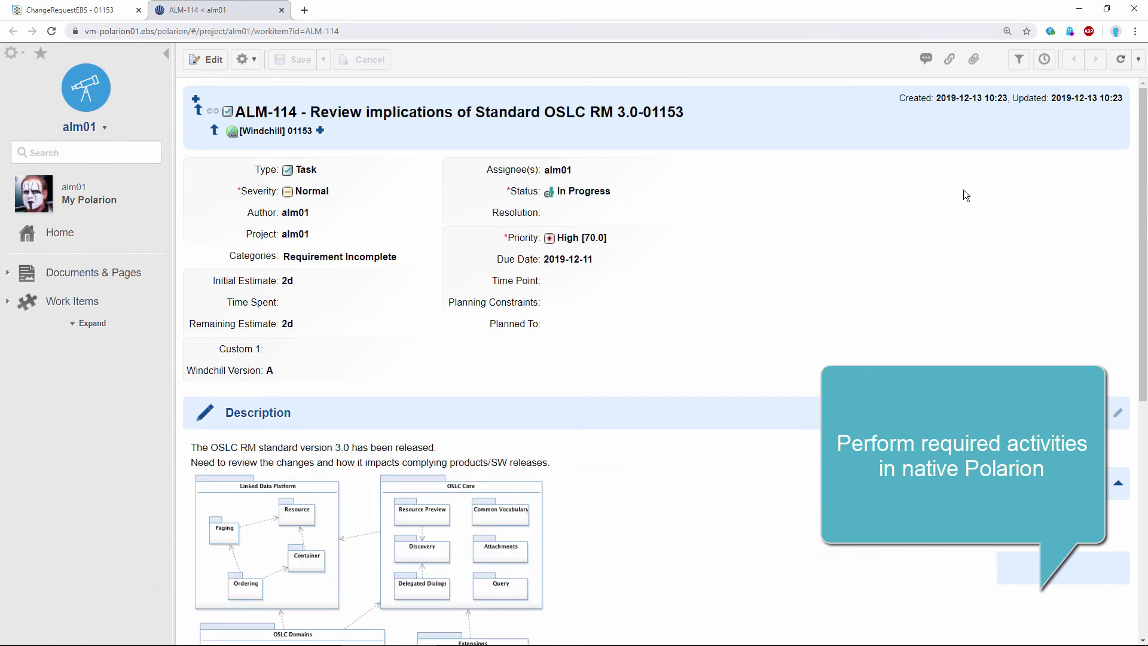
pyautogui.scroll(-4, 963, 189)
pyautogui.scroll(4, 963, 189)
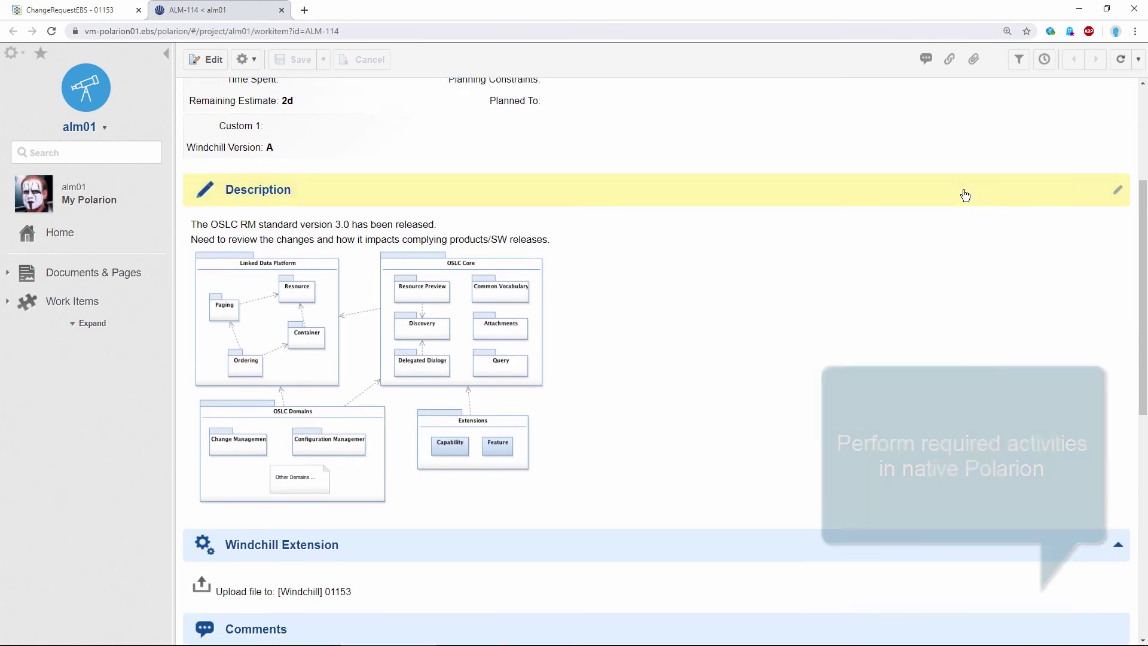
pyautogui.click(70, 10)
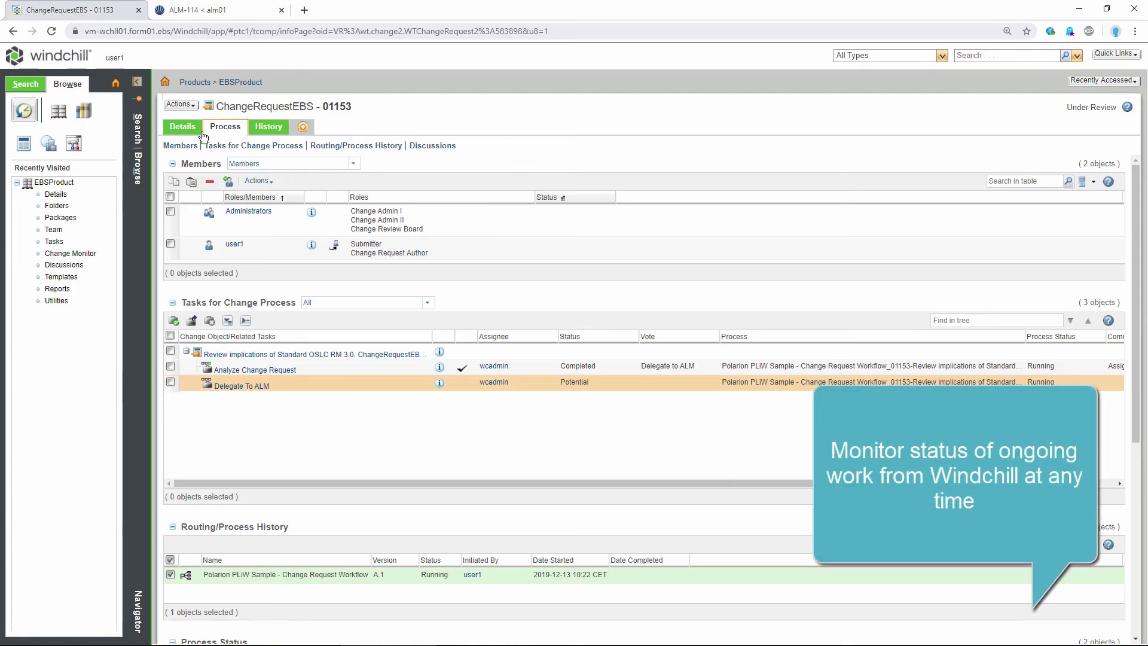
pyautogui.click(182, 130)
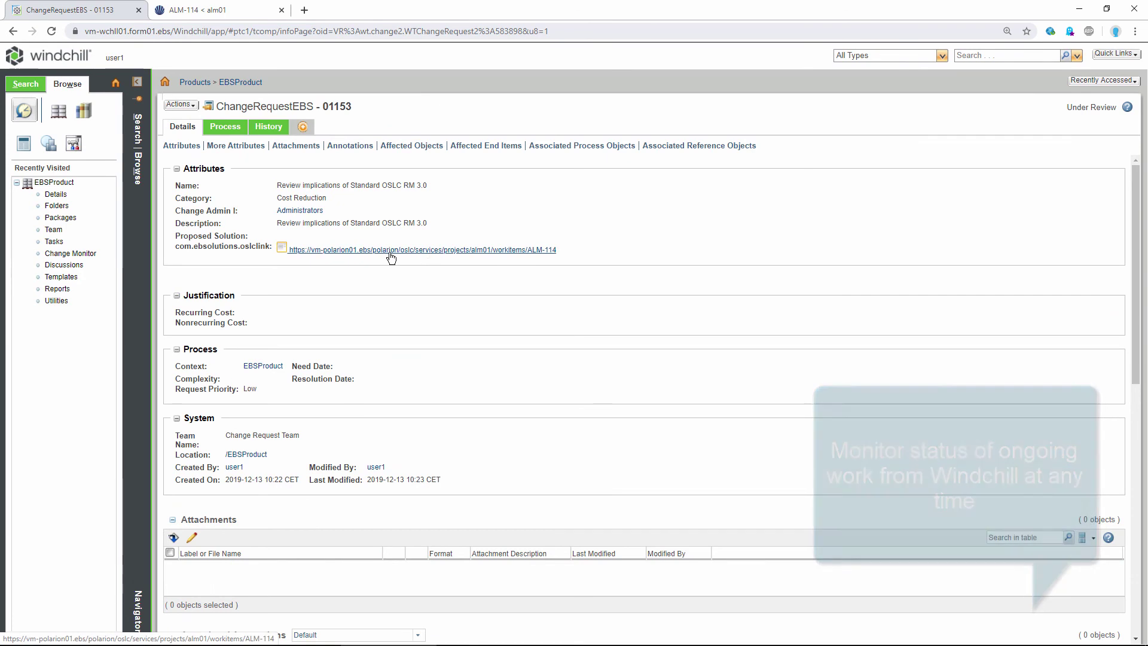
pyautogui.moveTo(422, 249)
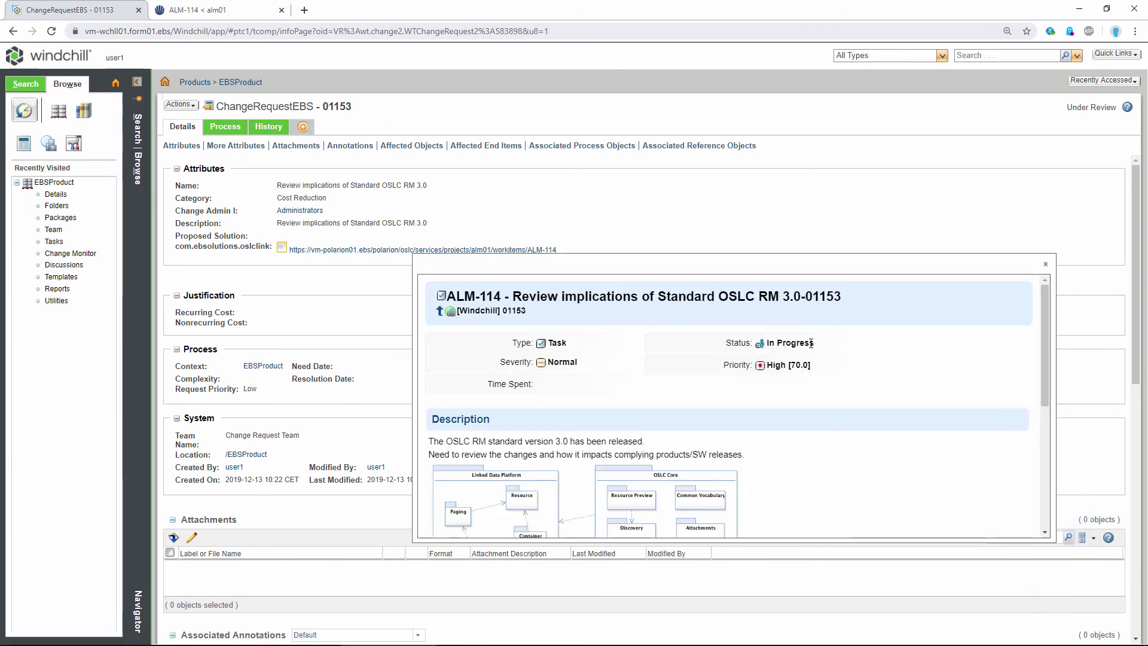
pyautogui.scroll(-5, 820, 398)
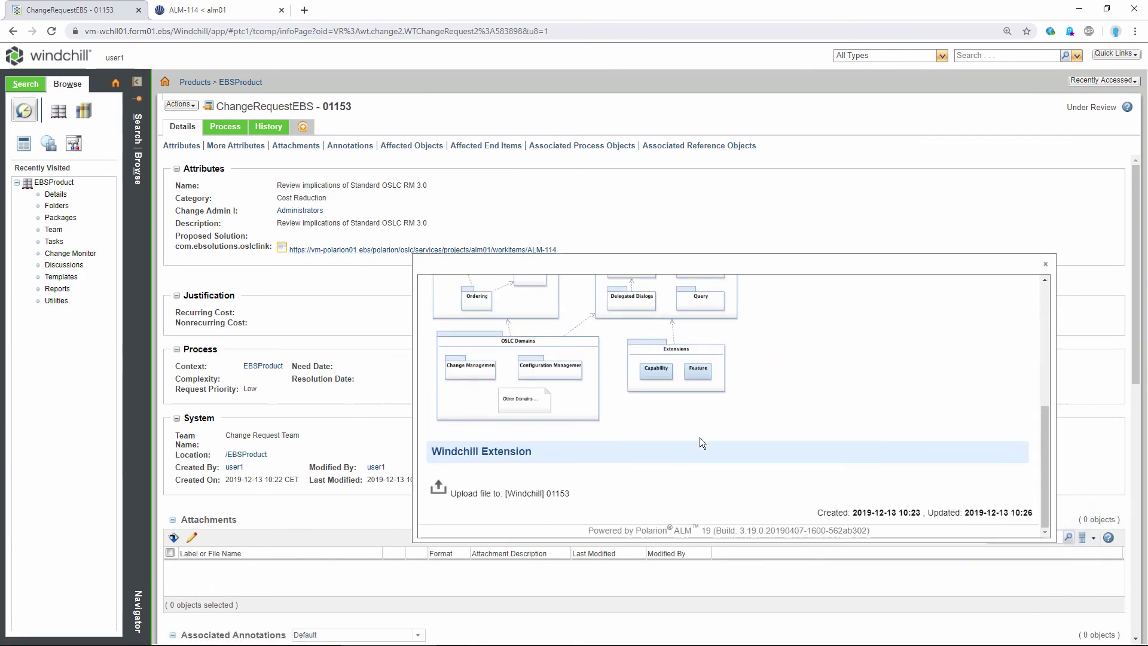
pyautogui.scroll(3, 699, 436)
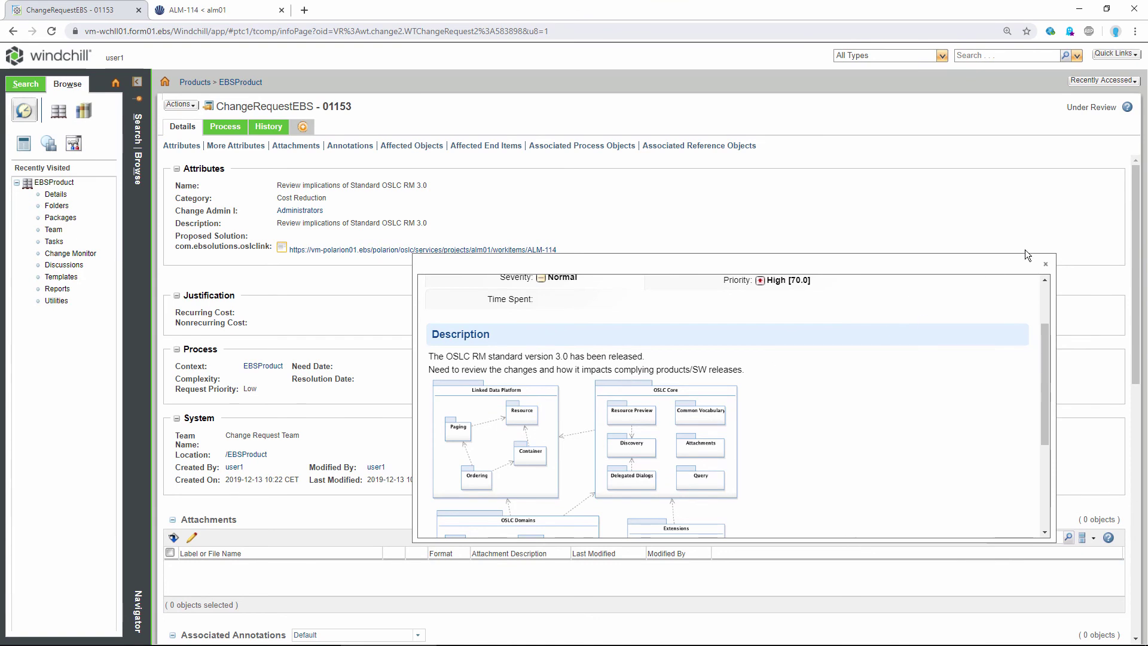
pyautogui.click(1044, 264)
pyautogui.hotkey('ctrl', 'Tab')
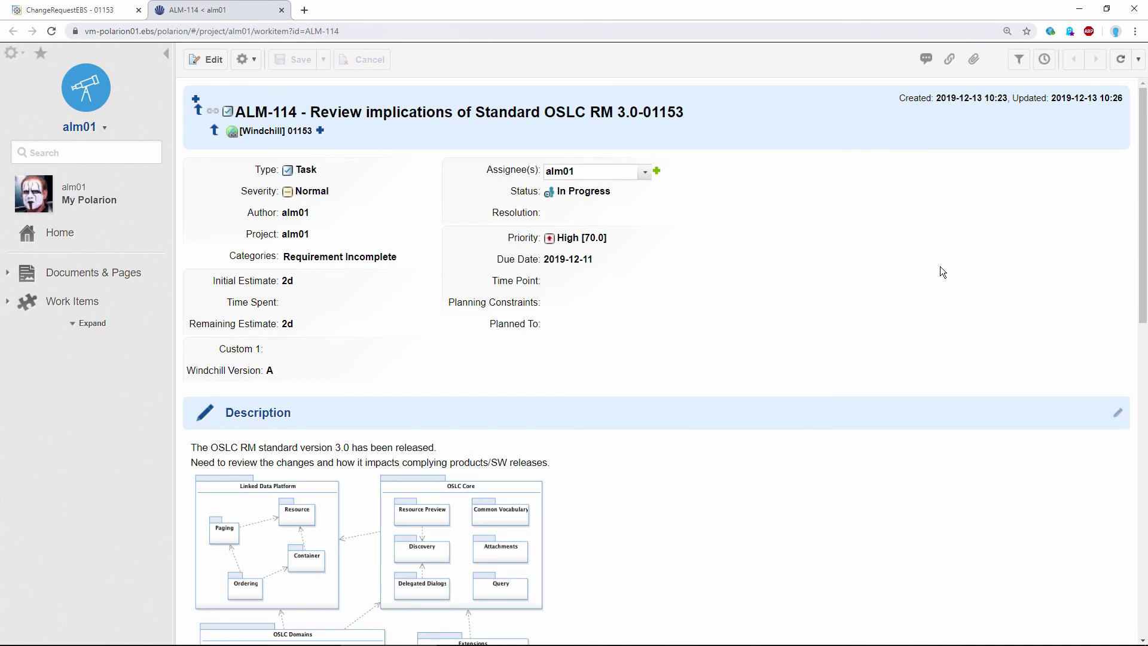
# Step: Check the linked work items, noting change request 01153 is still Under Review
pyautogui.click(949, 59)
pyautogui.moveTo(406, 388)
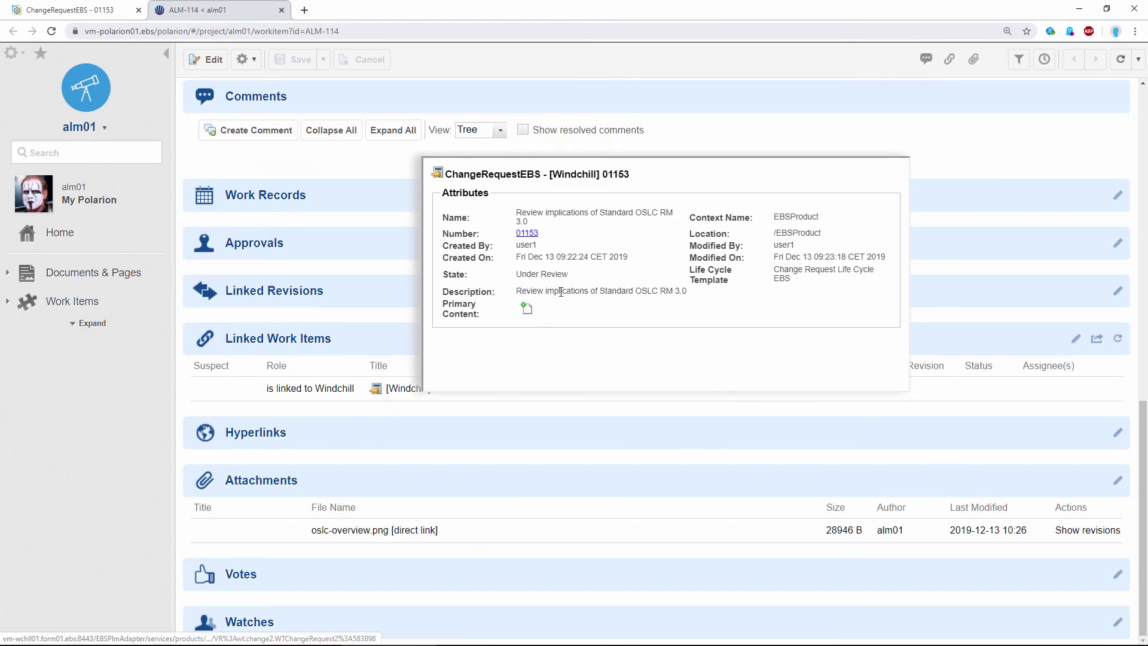
pyautogui.moveTo(568, 275); pyautogui.dragTo(517, 277)
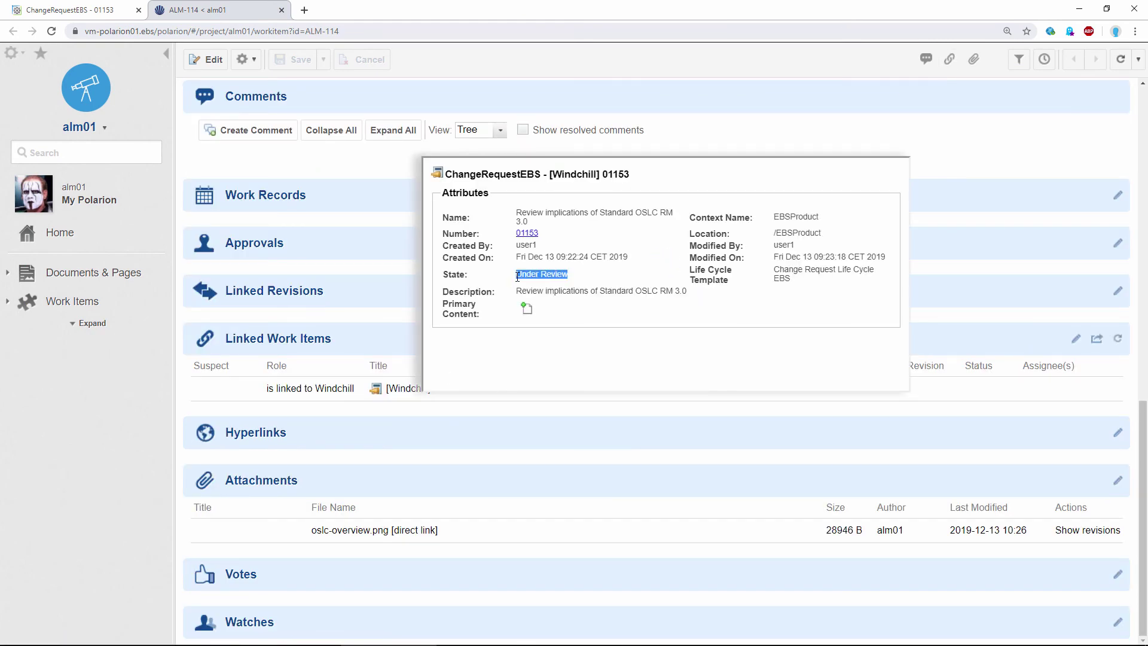
pyautogui.scroll(5, 697, 211)
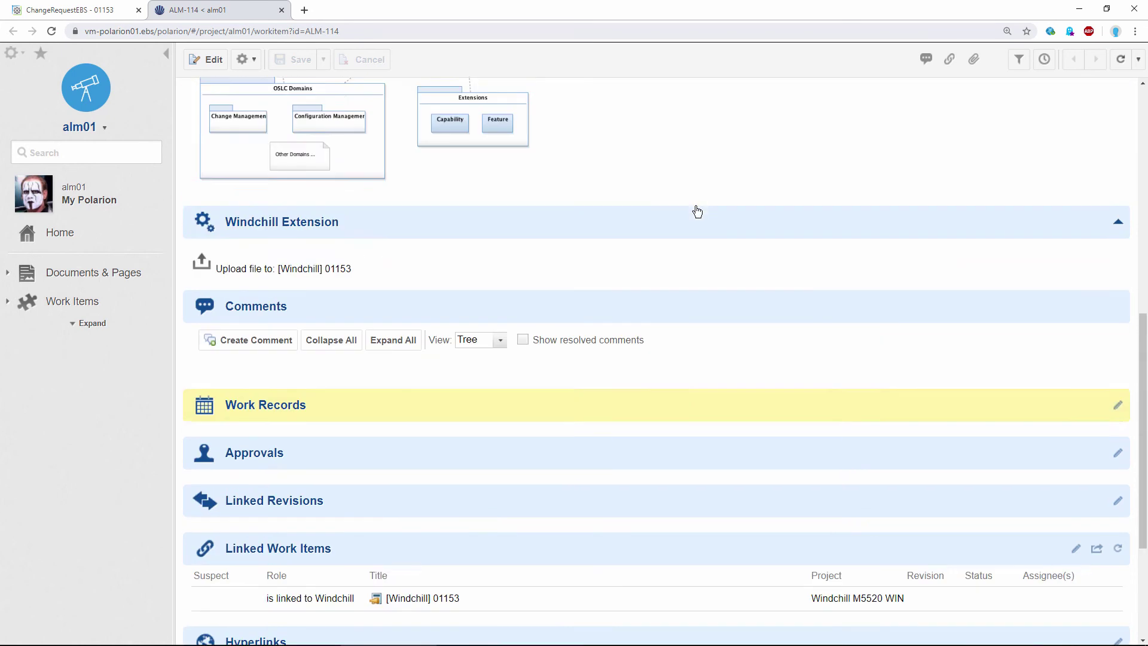
pyautogui.scroll(5, 696, 211)
pyautogui.scroll(5, 697, 211)
# Step: Mark task ALM-114 Done with resolution Done and save it
pyautogui.click(657, 194)
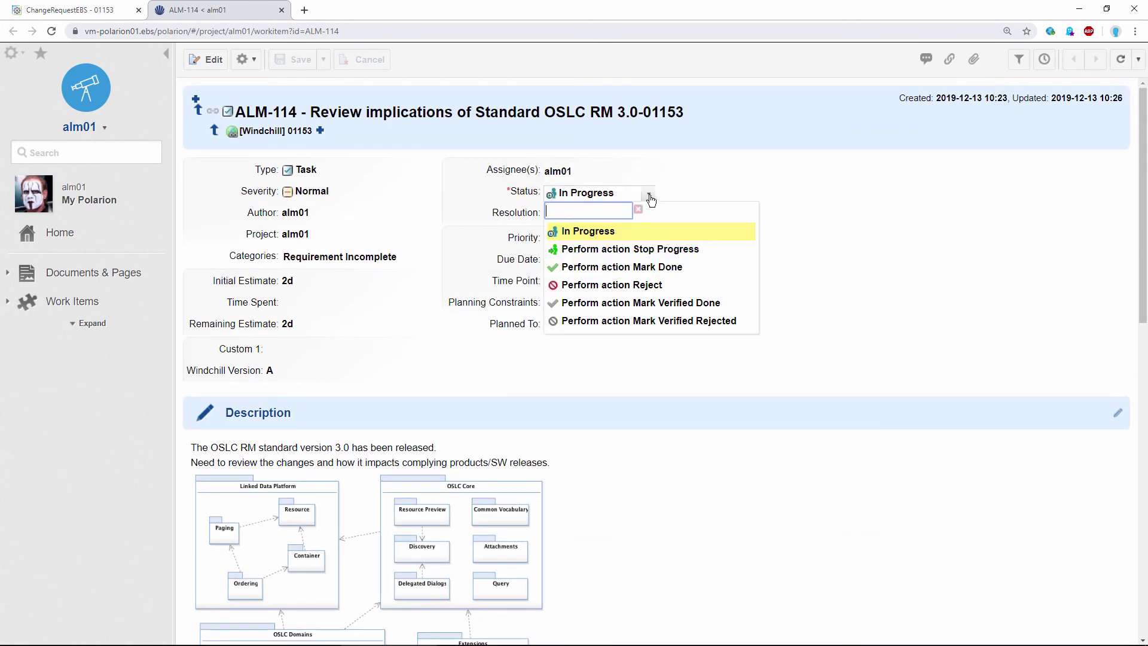
pyautogui.click(668, 266)
pyautogui.click(609, 217)
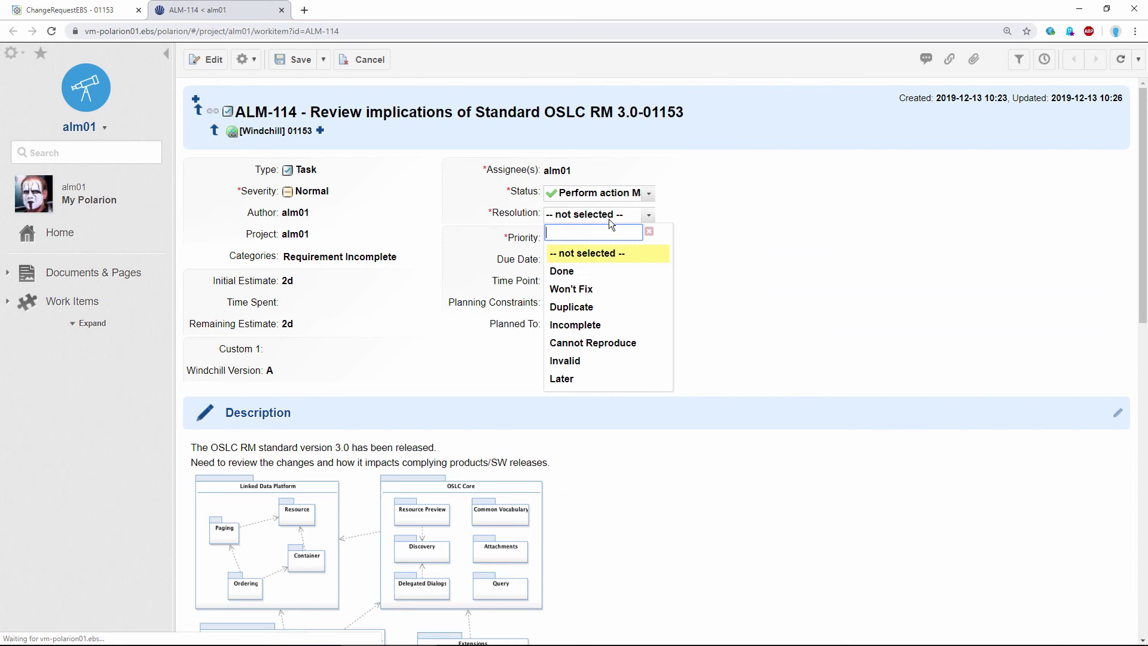
pyautogui.click(586, 267)
pyautogui.click(302, 67)
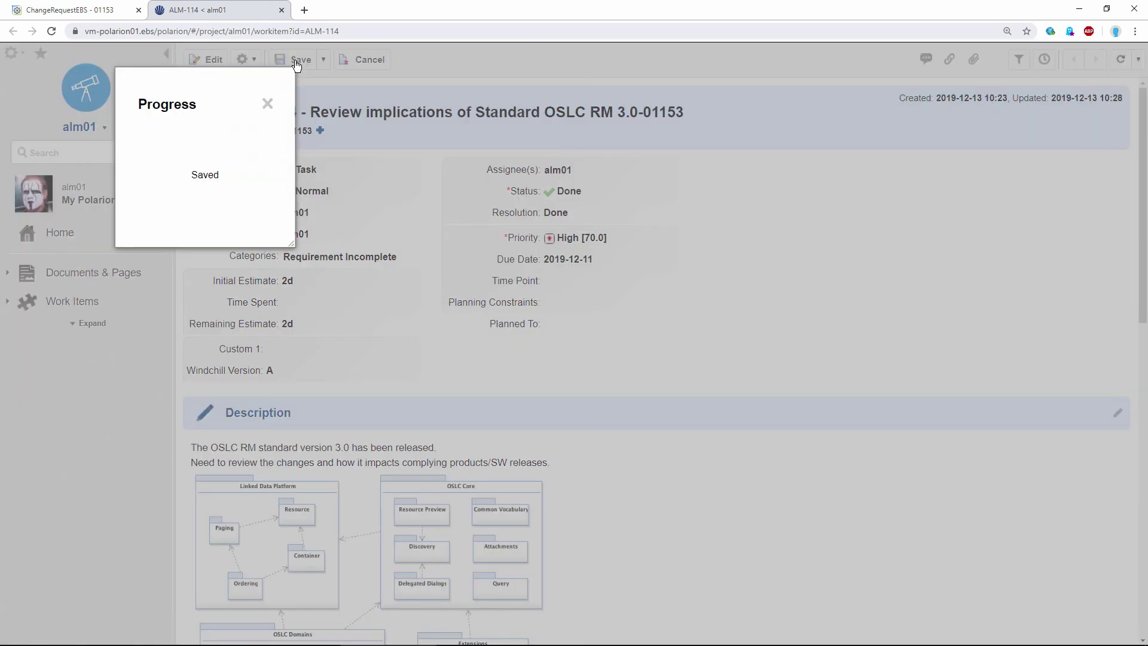
# Step: Confirm the linked Windchill change request 01153 now shows the Implementation state
pyautogui.scroll(-5, 372, 120)
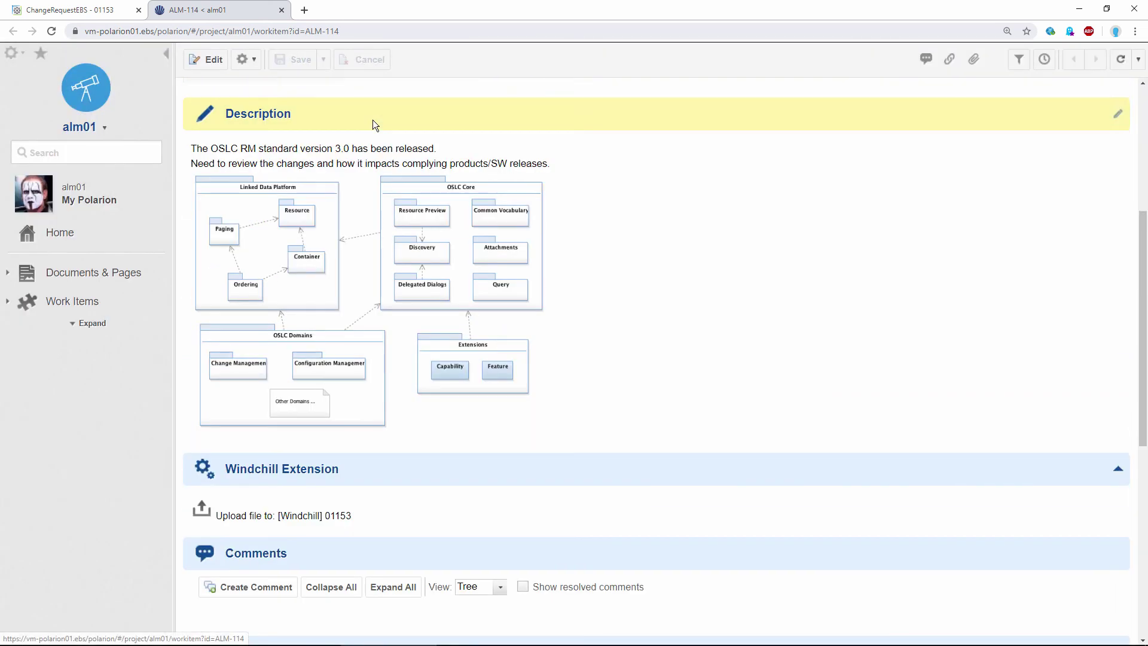
pyautogui.scroll(-4, 372, 120)
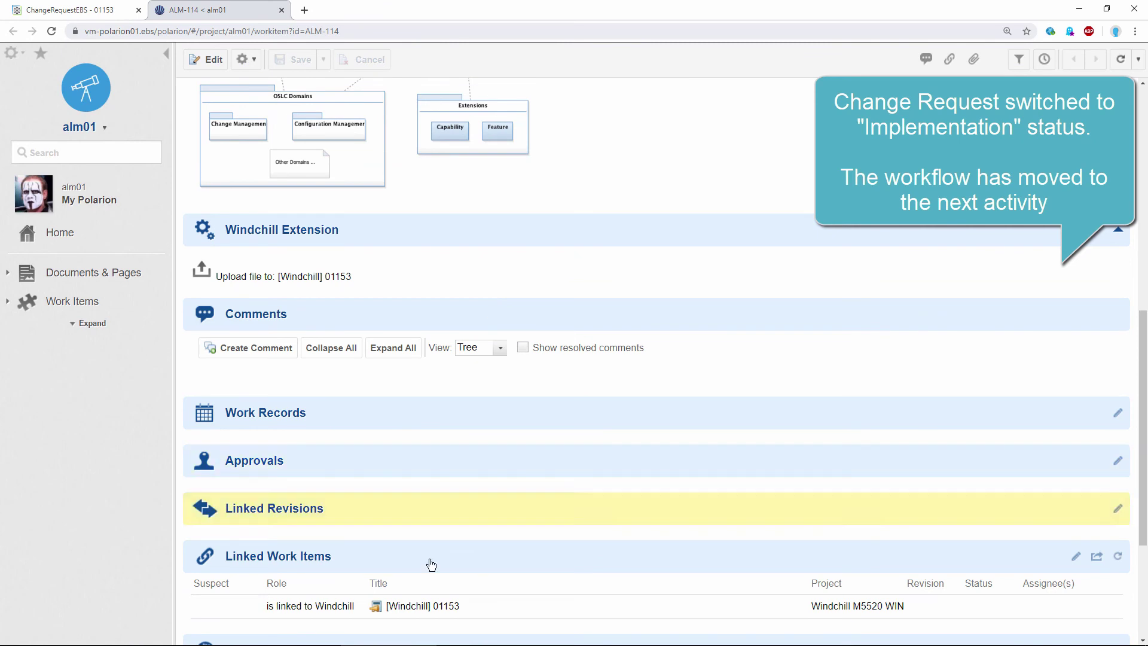
pyautogui.moveTo(421, 605)
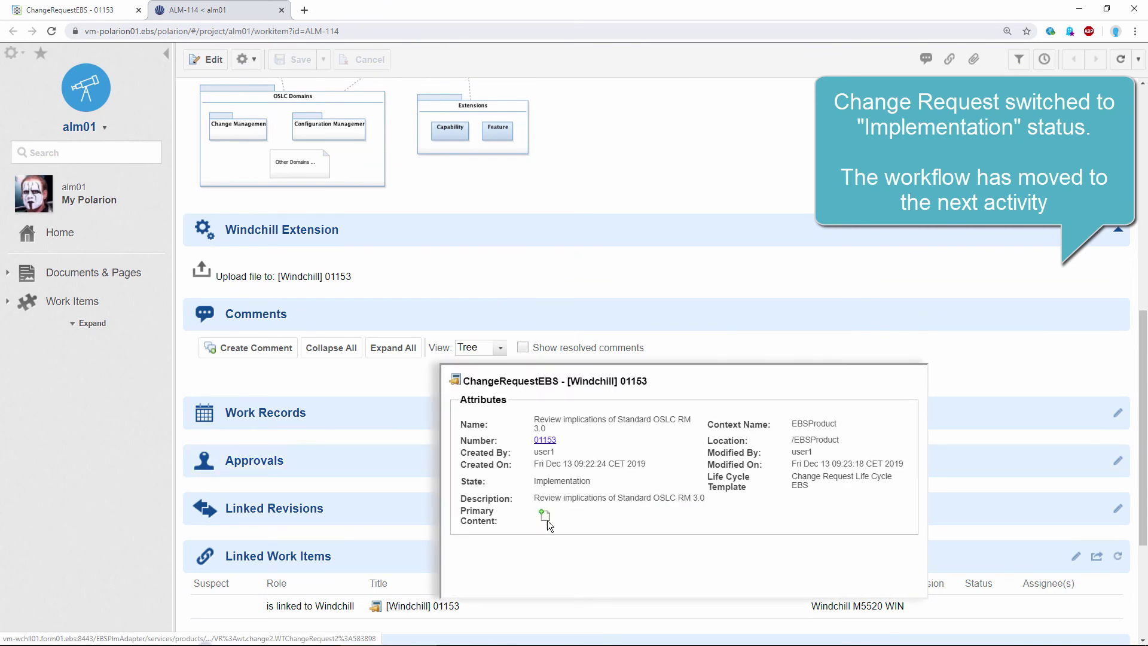
pyautogui.moveTo(589, 486); pyautogui.dragTo(533, 486)
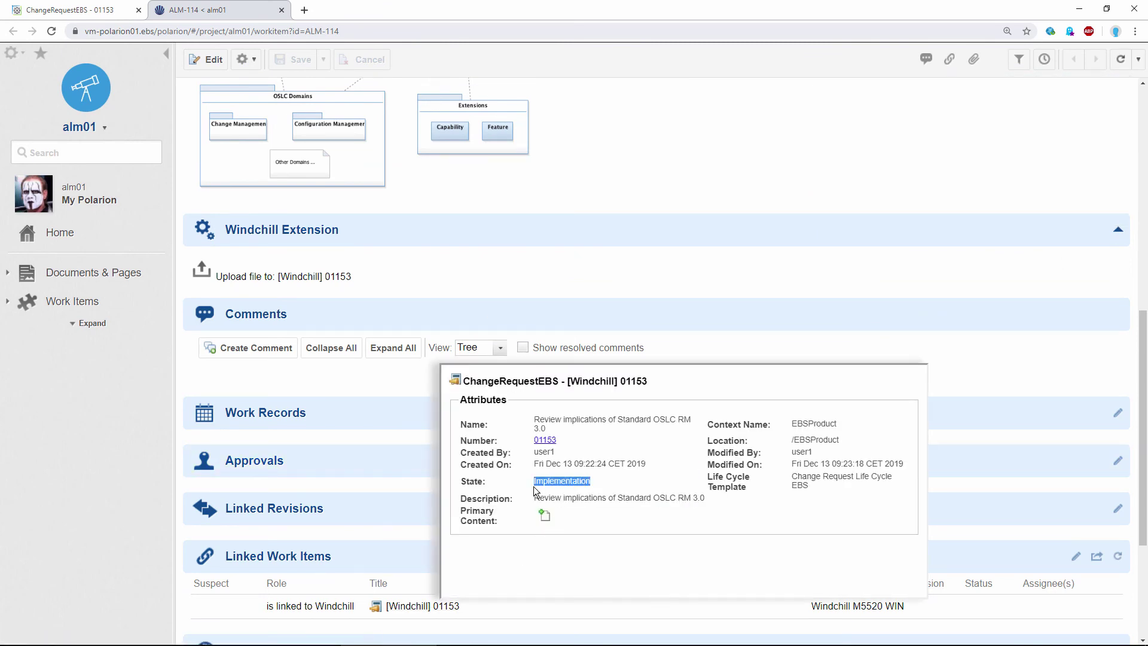
pyautogui.scroll(-1, 417, 550)
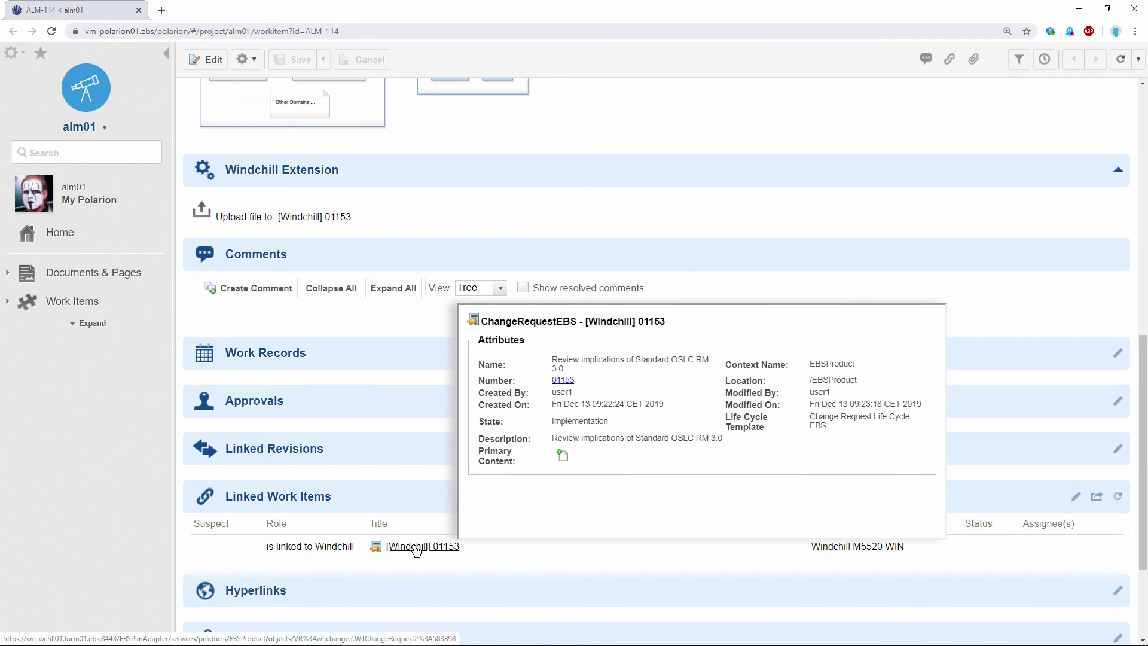
# Step: Open Windchill change request 01153's Process tab and locate the new Create New Change Notice task
pyautogui.click(417, 546)
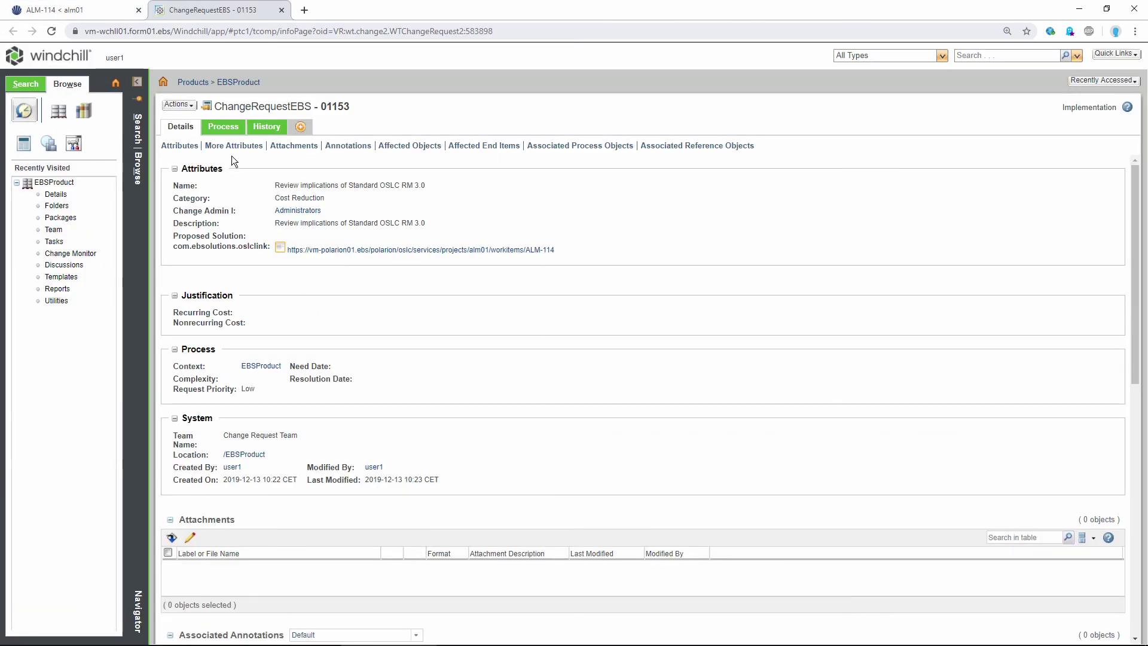
pyautogui.click(223, 126)
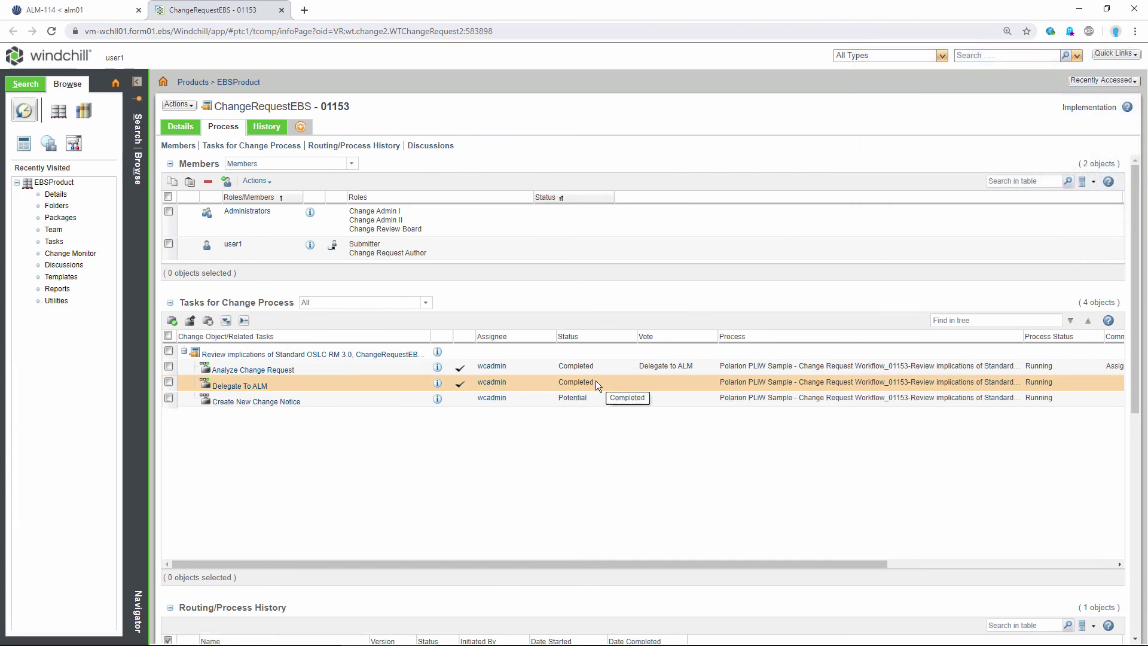
pyautogui.click(356, 400)
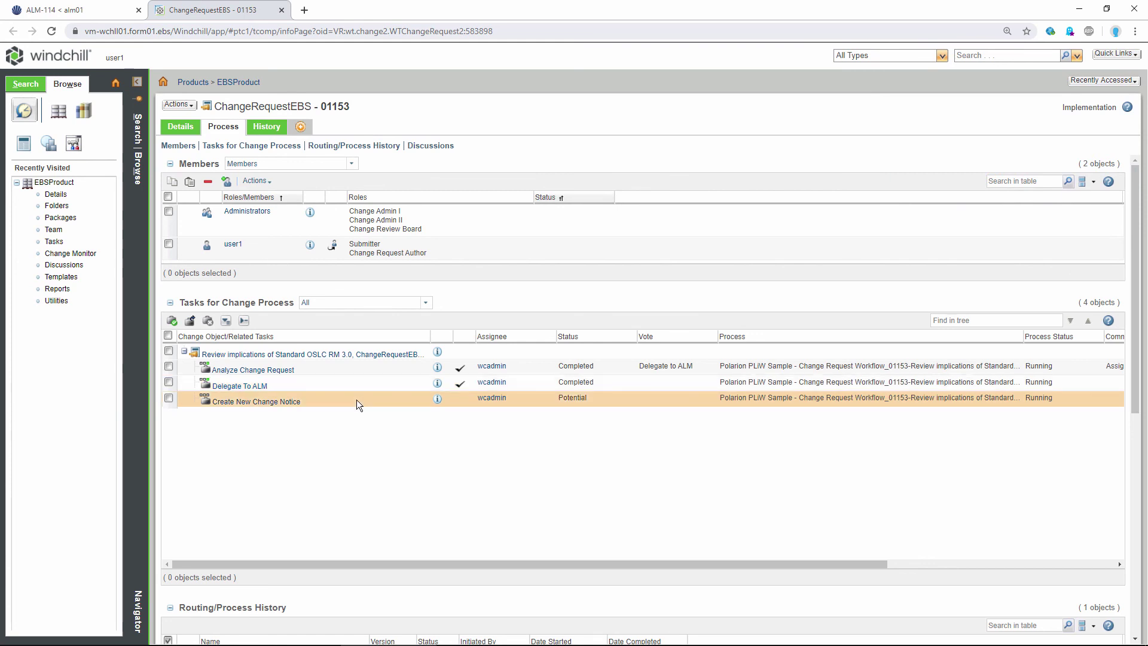